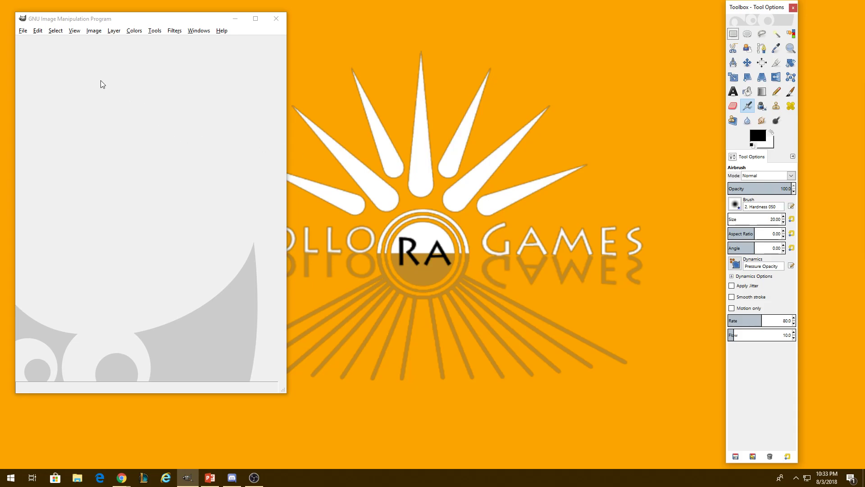
Open Test.pdf from the Tabletopia Video folder on the Desktop for import
{"action": "left_click", "coordinate": [23, 30]}
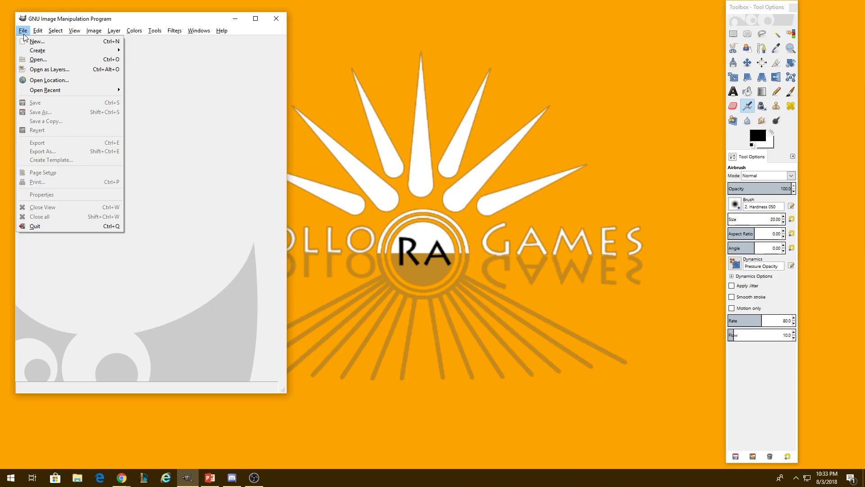
{"action": "left_click", "coordinate": [37, 59]}
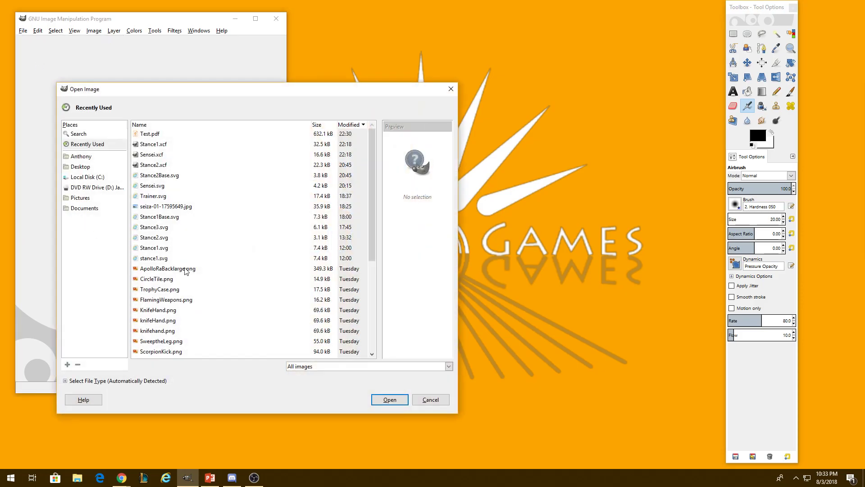
{"action": "left_click", "coordinate": [85, 166]}
{"action": "scroll", "coordinate": [213, 209], "scroll_direction": "down", "scroll_amount": 1}
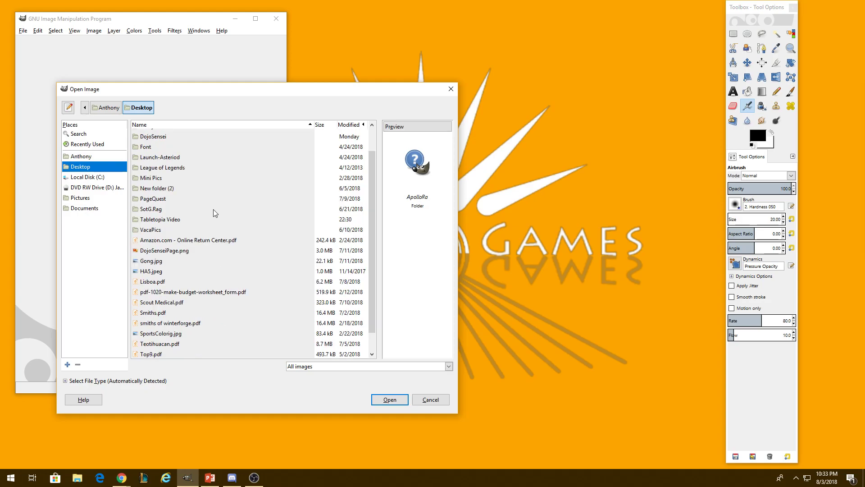
{"action": "scroll", "coordinate": [213, 209], "scroll_direction": "up", "scroll_amount": 1}
{"action": "double_click", "coordinate": [175, 248]}
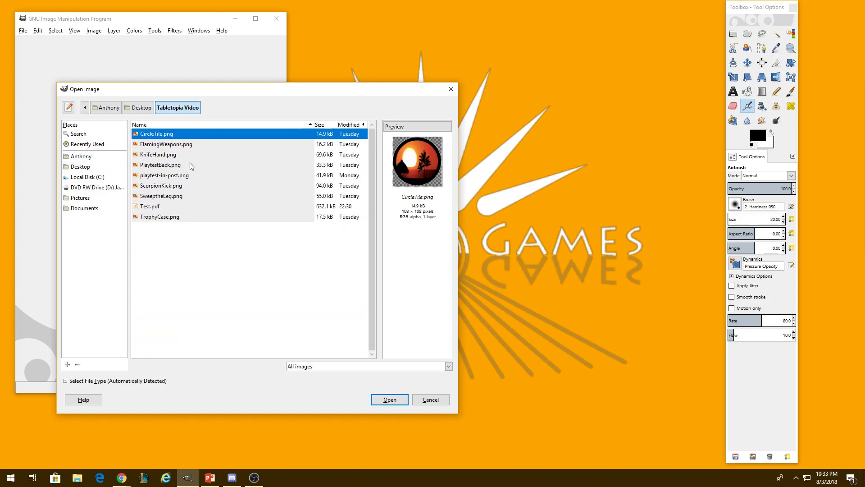
{"action": "left_click", "coordinate": [198, 207]}
{"action": "left_click", "coordinate": [389, 400]}
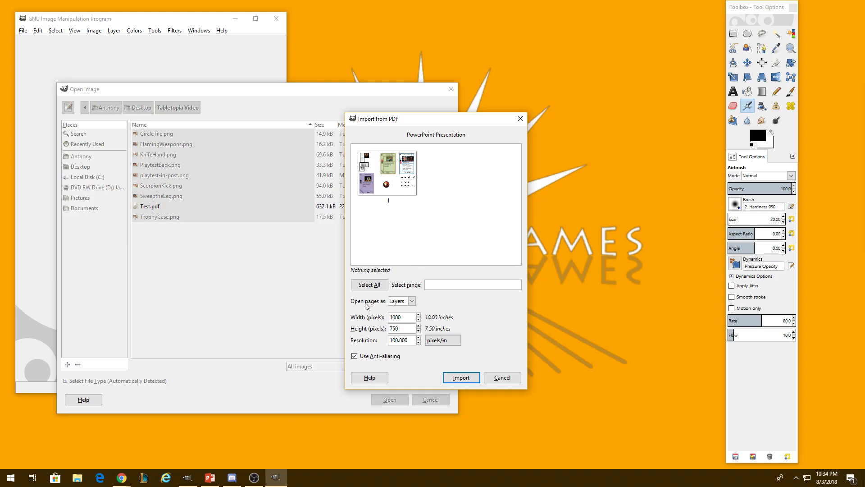
Import the PDF with its pages opened as Images and enlarge the image window to fit the whole page
{"action": "left_click", "coordinate": [391, 302]}
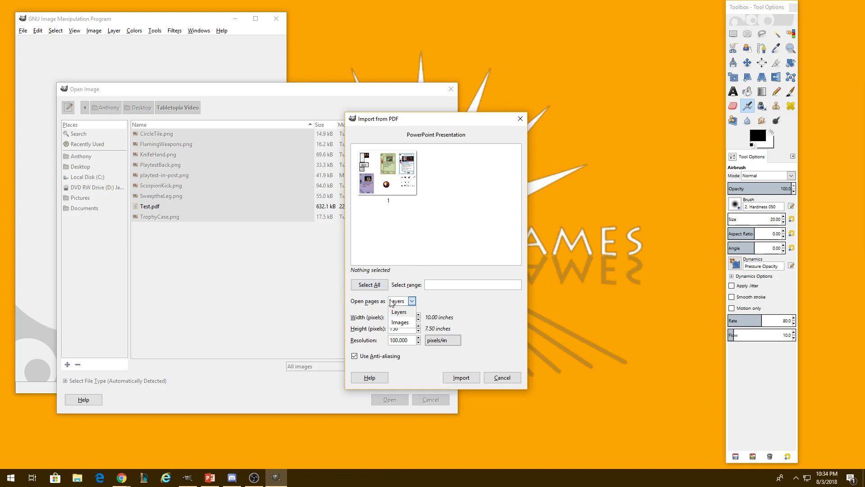
{"action": "left_click", "coordinate": [398, 322]}
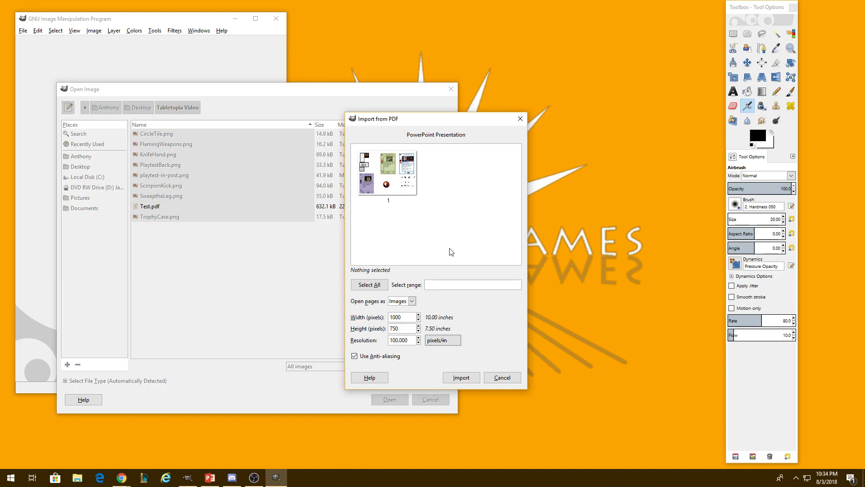
{"action": "left_click", "coordinate": [460, 378]}
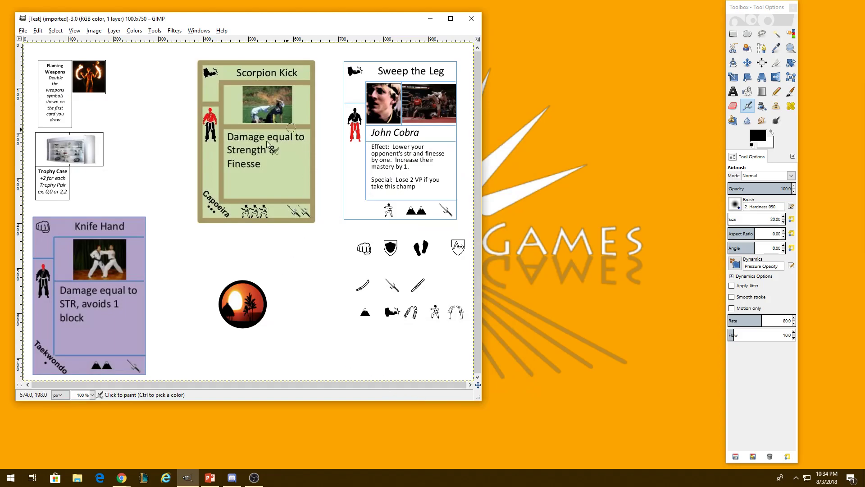
{"action": "left_click_drag", "start_coordinate": [481, 400], "coordinate": [493, 410]}
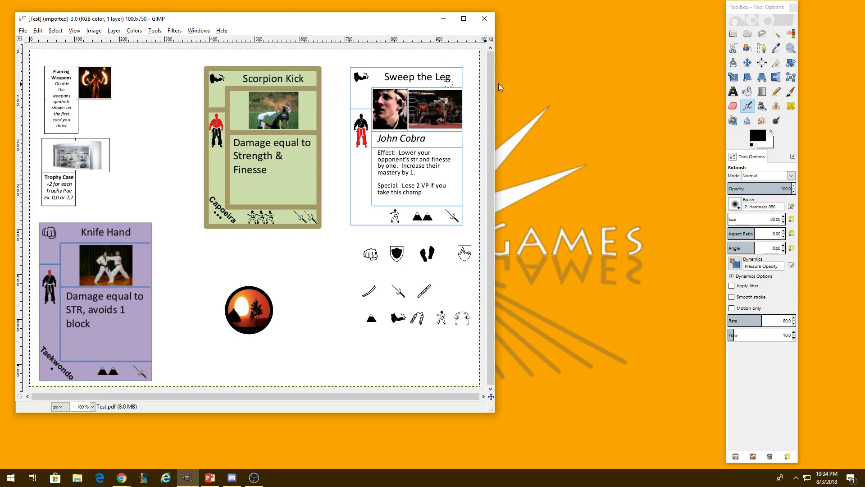
Select a rectangle of about 330 by 415 px around the Scorpion Kick card and cut it from the page
{"action": "left_click", "coordinate": [733, 34]}
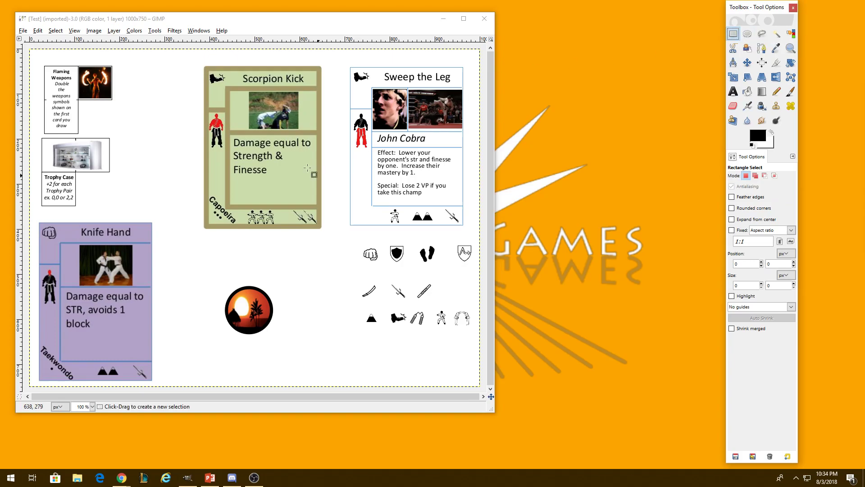
{"action": "left_click", "coordinate": [181, 54]}
{"action": "left_click_drag", "start_coordinate": [181, 55], "coordinate": [330, 241]}
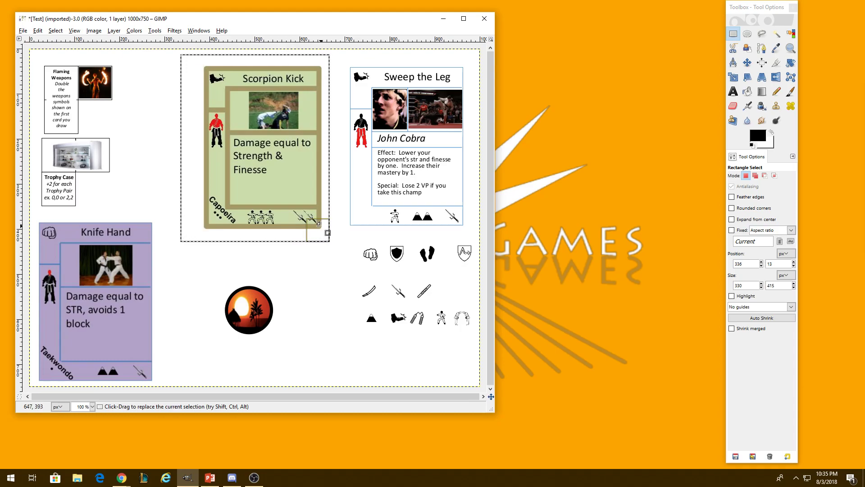
{"action": "key", "text": "ctrl+x"}
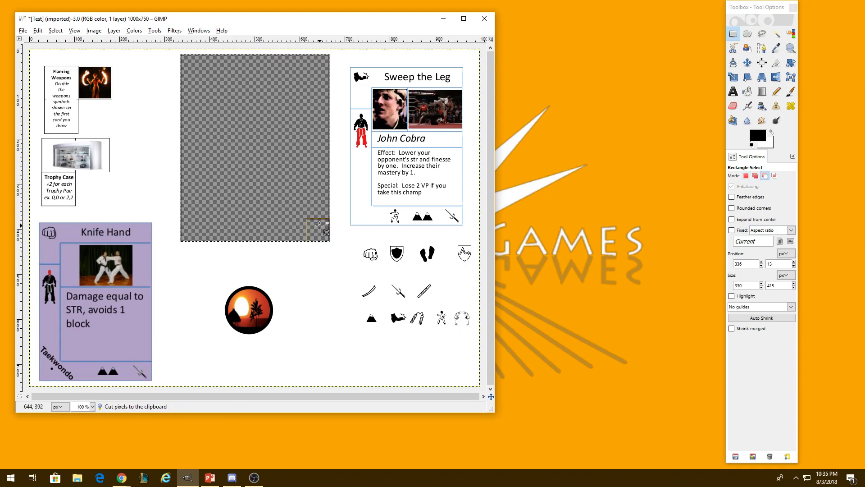
Paste the Scorpion Kick card into a new 1000 x 750 px image and autocrop the image to it
{"action": "key", "text": "ctrl+n"}
{"action": "key", "text": "Return"}
{"action": "key", "text": "ctrl"}
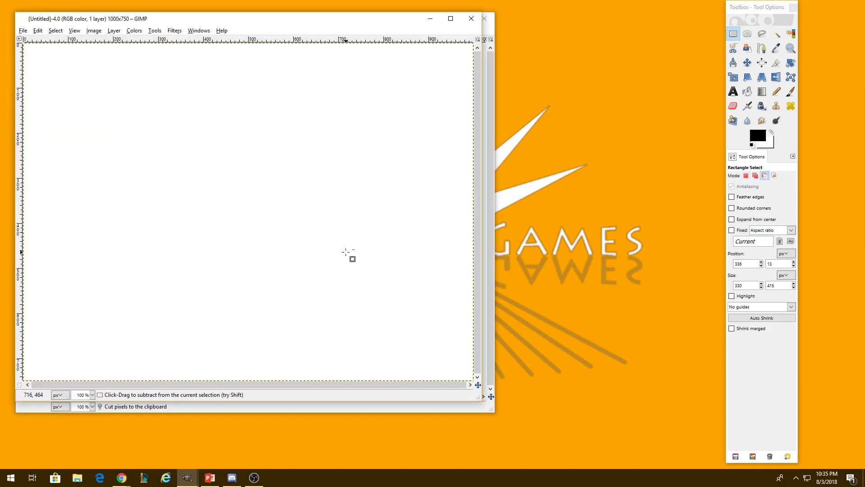
{"action": "key", "text": "ctrl+v"}
{"action": "left_click", "coordinate": [103, 33]}
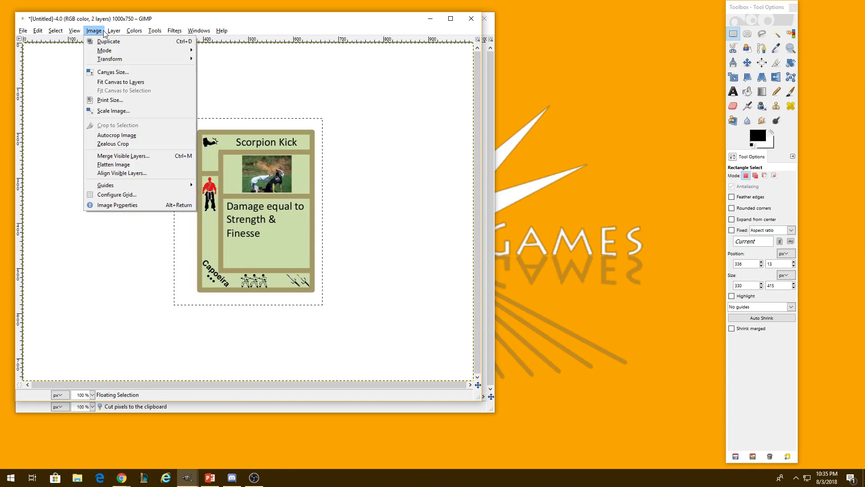
{"action": "left_click", "coordinate": [128, 135]}
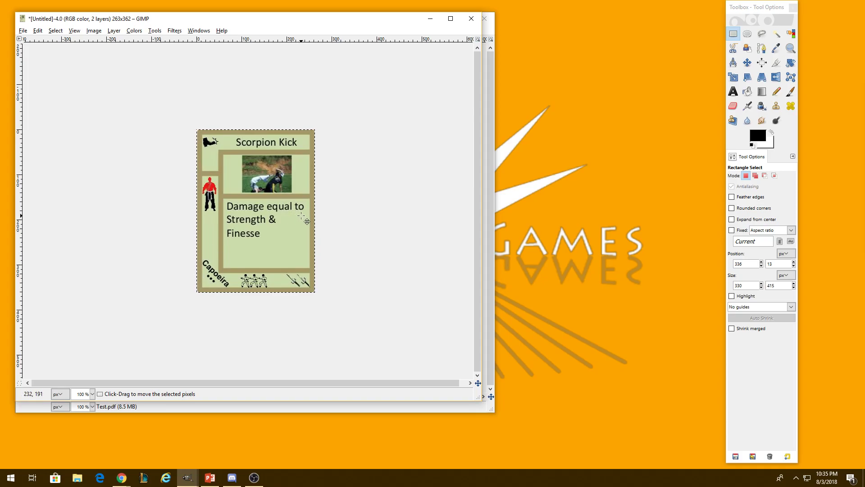
Export the cropped card to Documents as ScorpionKick.png with the default PNG options, and close its image without saving
{"action": "key", "text": "ctrl+shift+e"}
{"action": "type", "text": "ScorpionKick.png"}
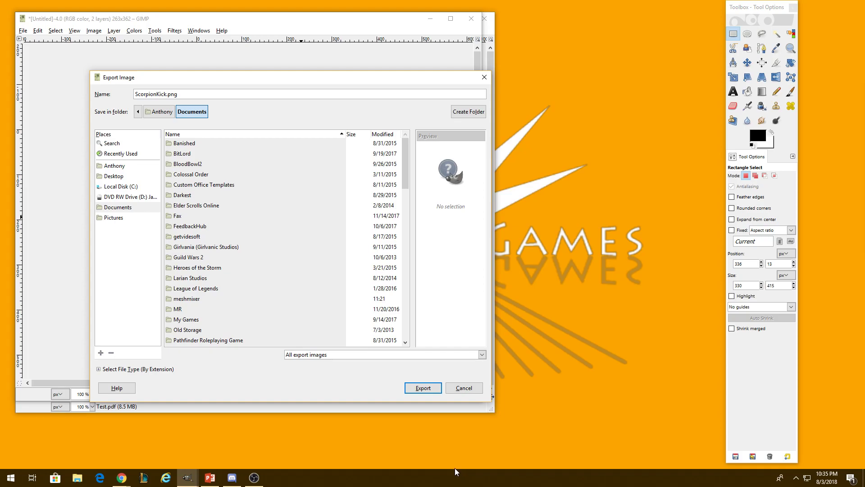
{"action": "left_click", "coordinate": [425, 389]}
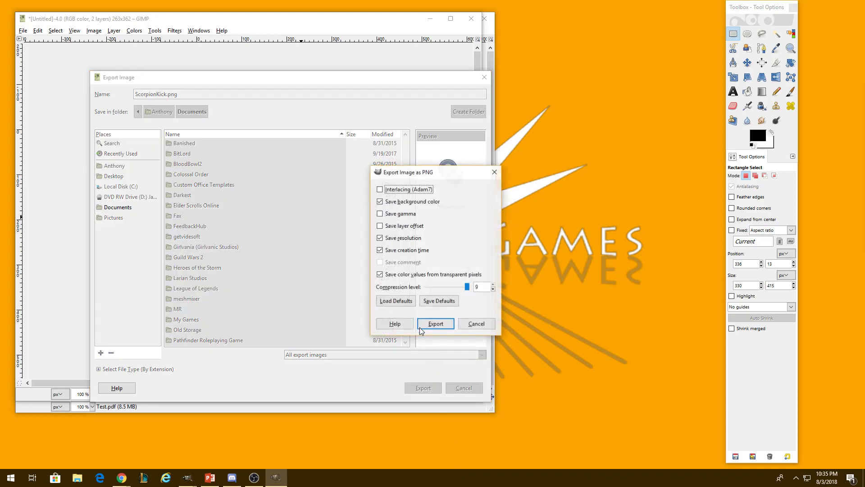
{"action": "left_click", "coordinate": [431, 328]}
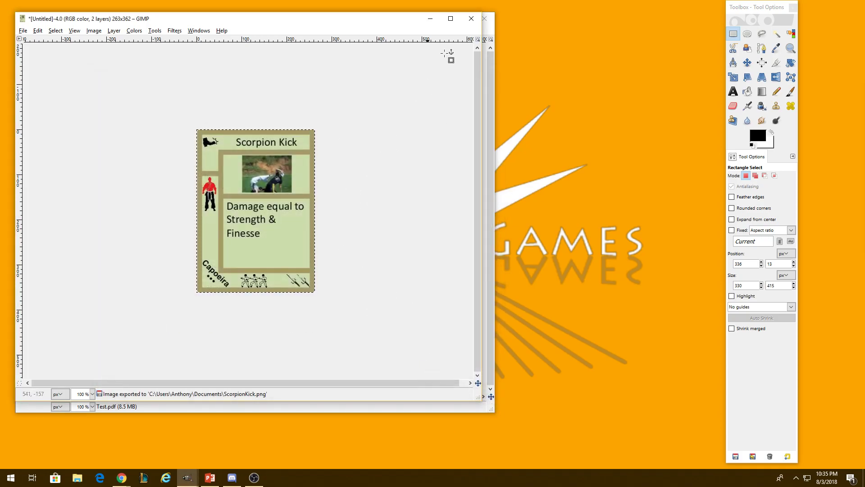
{"action": "left_click", "coordinate": [472, 18]}
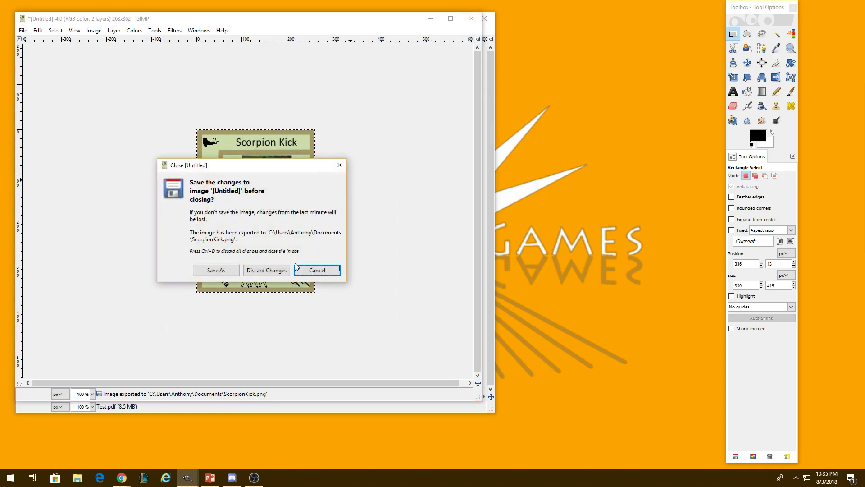
{"action": "left_click", "coordinate": [266, 270]}
Move the Knife Hand card from the page into a new 1000 x 750 px image and autocrop it
{"action": "left_click_drag", "start_coordinate": [34, 219], "coordinate": [160, 384]}
{"action": "key", "text": "ctrl+x"}
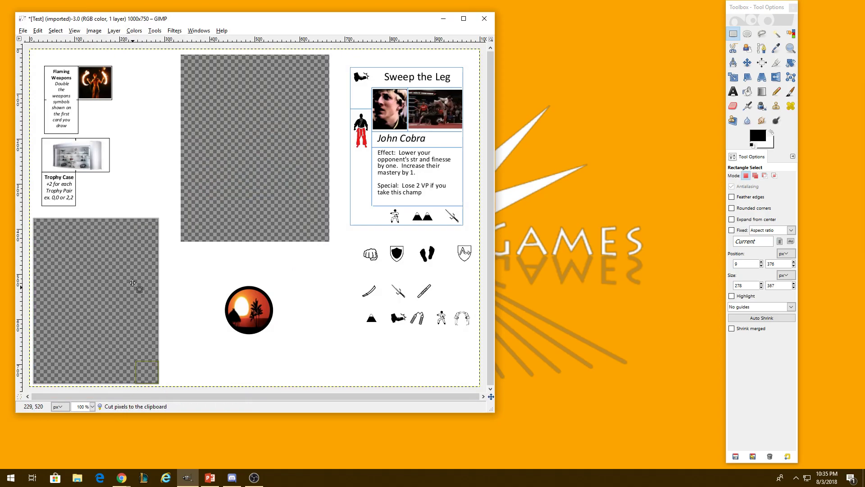
{"action": "key", "text": "ctrl+n"}
{"action": "key", "text": "Return"}
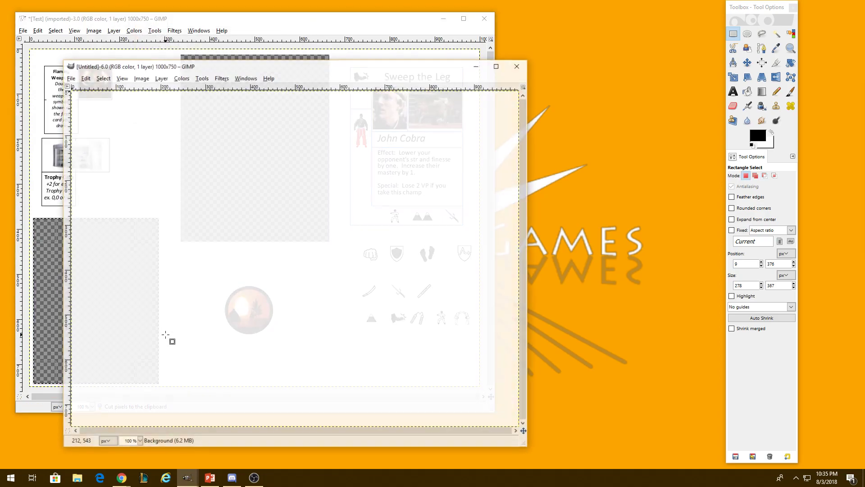
{"action": "key", "text": "ctrl+v"}
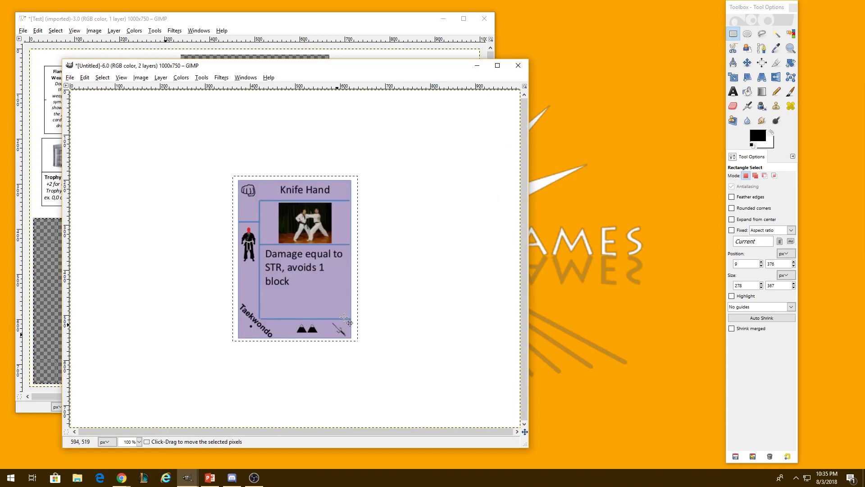
{"action": "left_click", "coordinate": [141, 78]}
{"action": "left_click", "coordinate": [164, 181]}
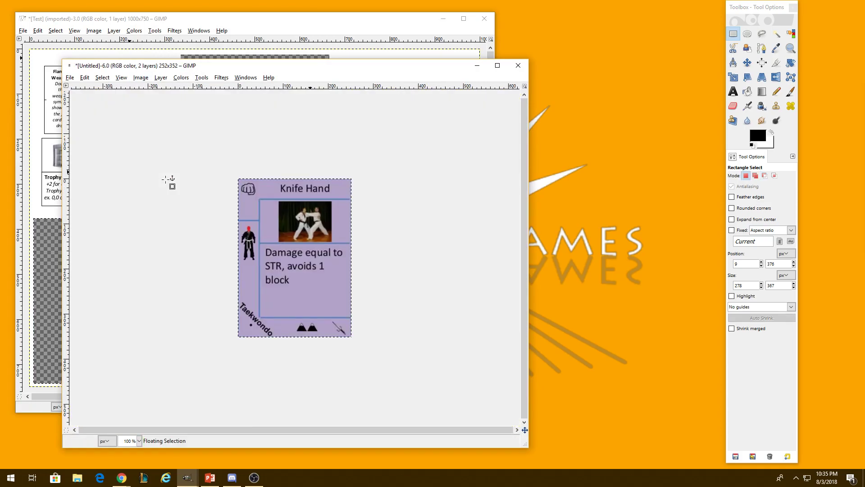
Export the Knife Hand card to Documents as Knifehand.png and close its image, discarding the changes
{"action": "key", "text": "ctrl+shift+e"}
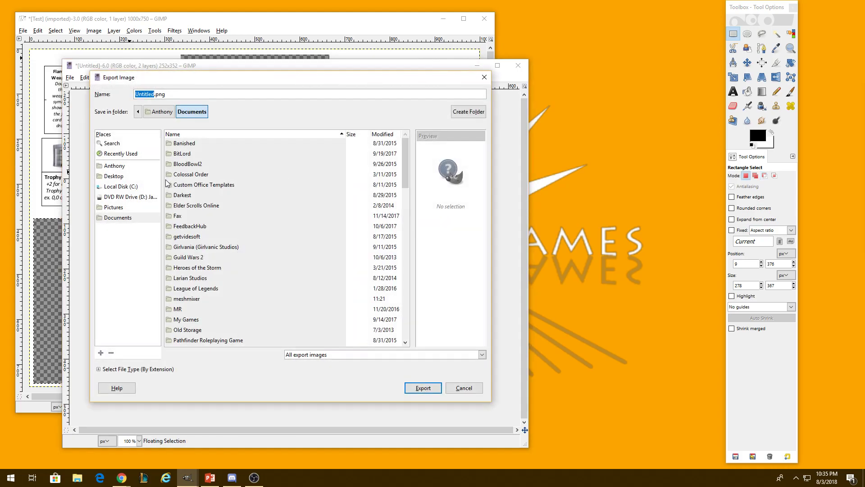
{"action": "type", "text": "Knifehan"}
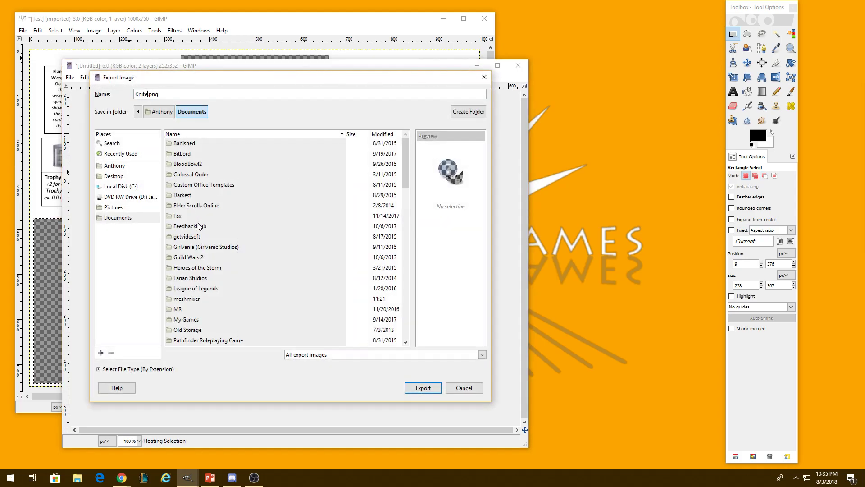
{"action": "type", "text": "d"}
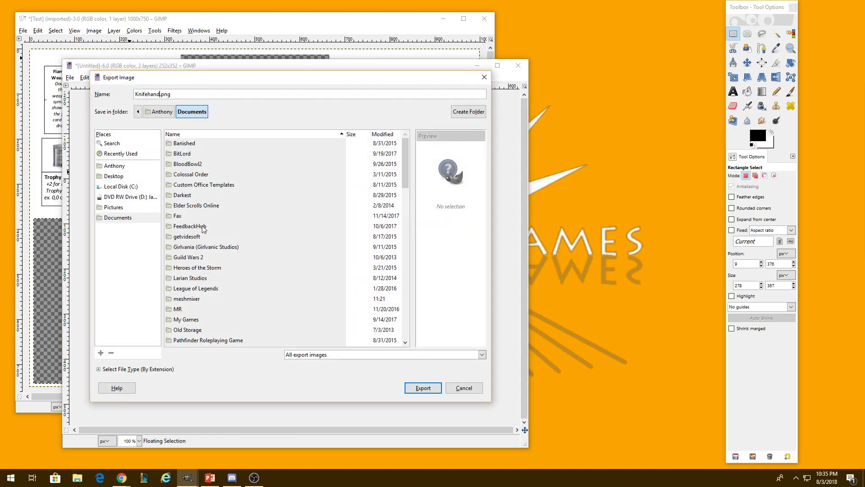
{"action": "key", "text": "Return"}
{"action": "key", "text": "Return"}
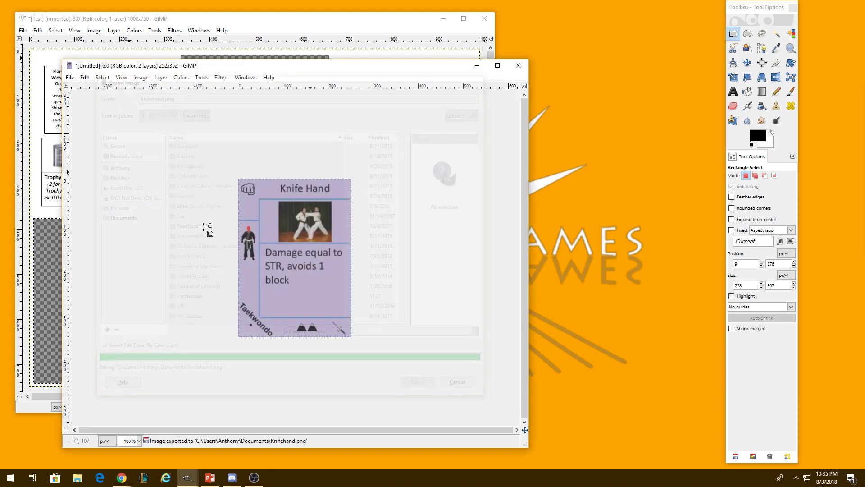
{"action": "left_click", "coordinate": [512, 70]}
{"action": "left_click", "coordinate": [313, 316]}
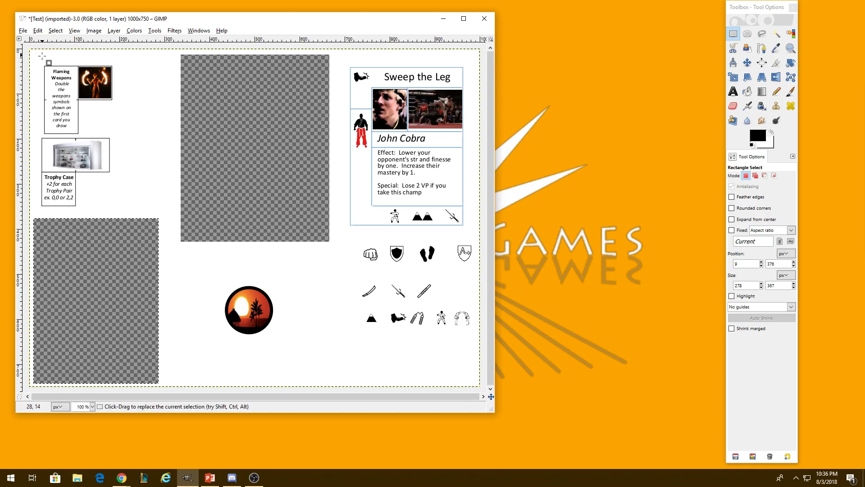
Cut an area of about 205 by 173 px around the Flaming Weapons tile and paste it into a new 1000 x 750 px image
{"action": "left_click_drag", "start_coordinate": [38, 59], "coordinate": [130, 136]}
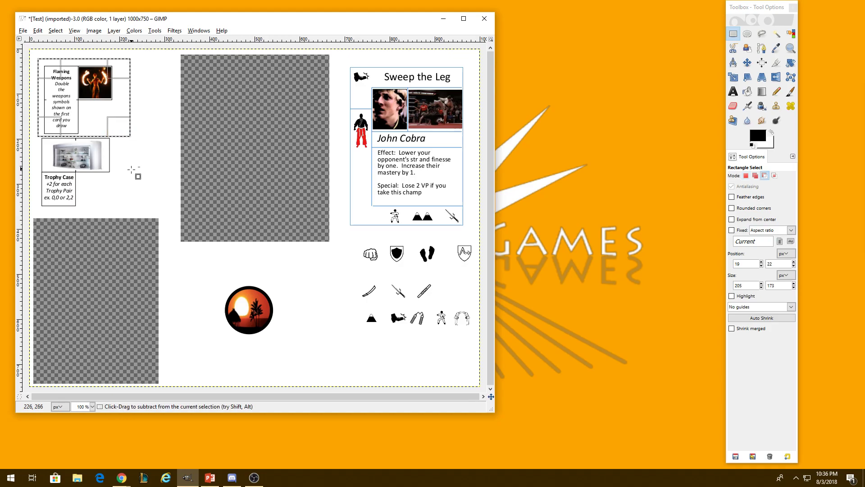
{"action": "key", "text": "ctrl+x"}
{"action": "key", "text": "ctrl+n"}
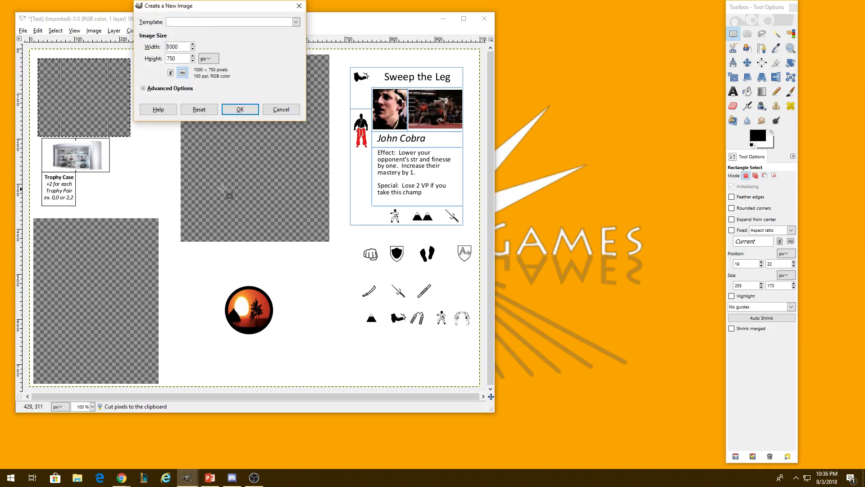
{"action": "key", "text": "Return"}
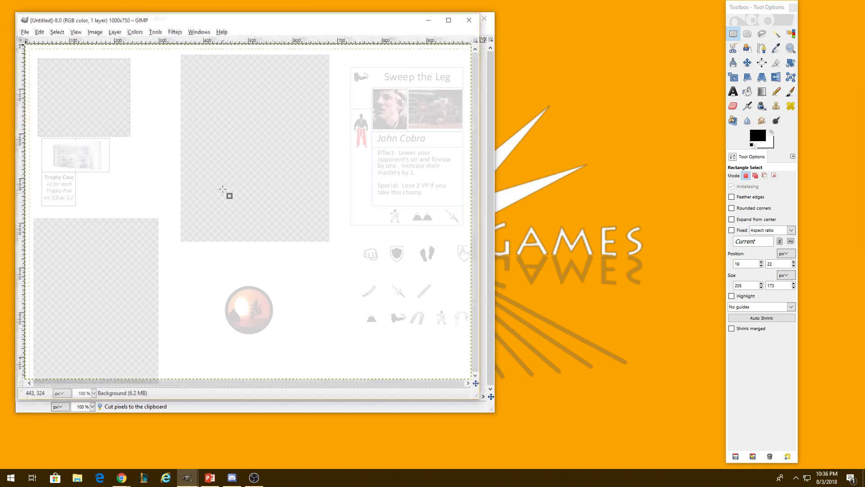
{"action": "key", "text": "ctrl+v"}
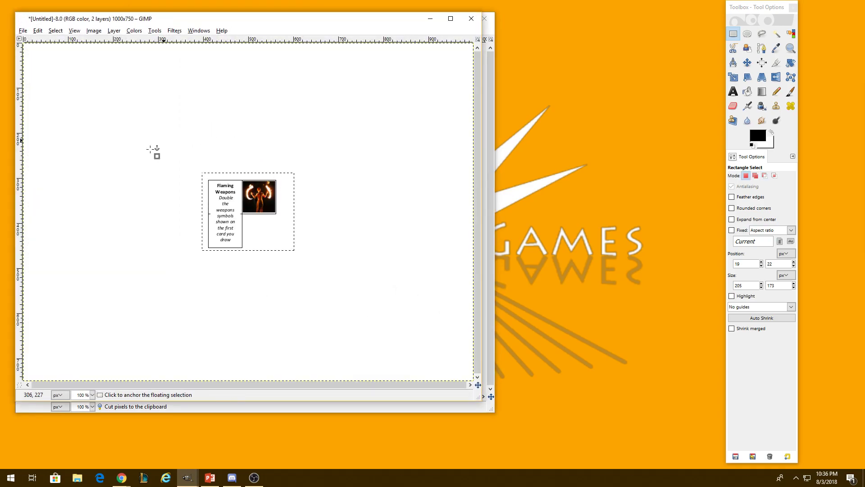
Autocrop the new image to the Flaming Weapons tile and anchor the floating selection
{"action": "left_click", "coordinate": [94, 30]}
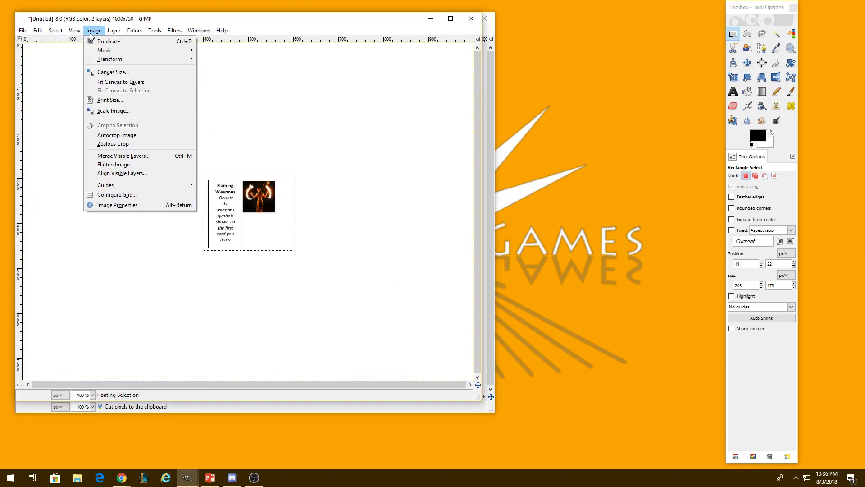
{"action": "left_click", "coordinate": [116, 135]}
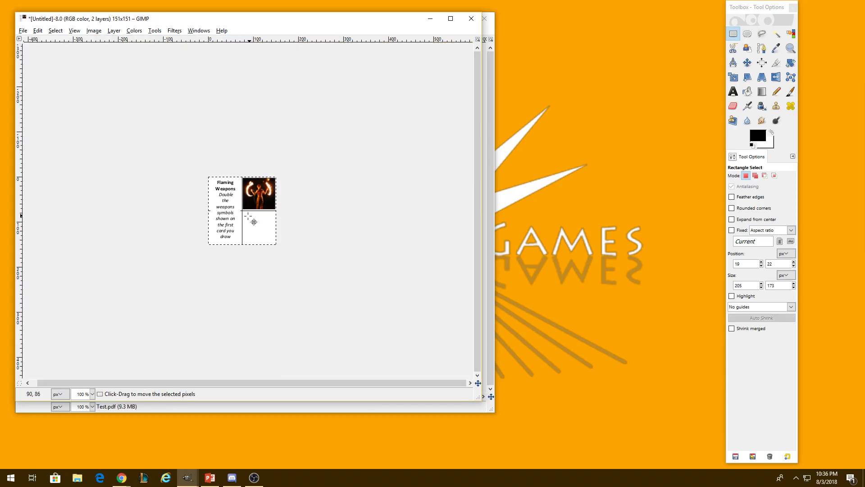
{"action": "left_click", "coordinate": [288, 269]}
{"action": "left_click", "coordinate": [735, 34]}
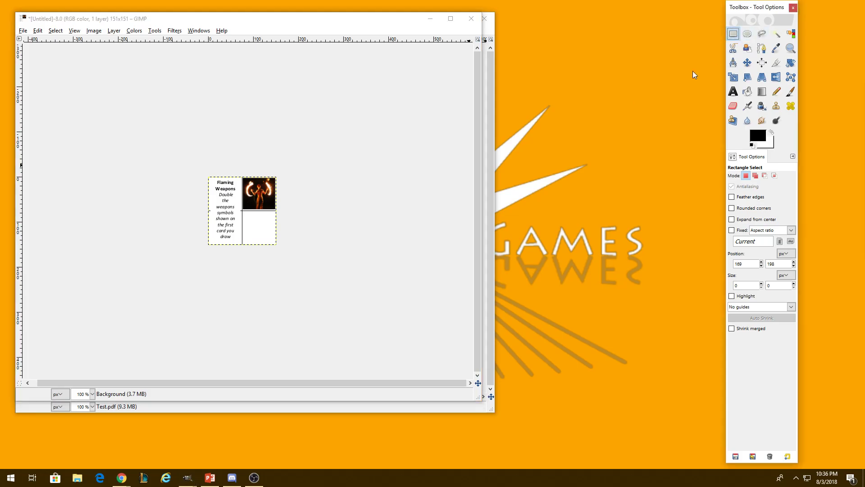
Add an alpha channel to the Flaming Weapons image's layer
{"action": "left_click", "coordinate": [255, 237]}
{"action": "key", "text": "plus"}
{"action": "key", "text": "plus"}
{"action": "key", "text": "plus"}
{"action": "key", "text": "plus"}
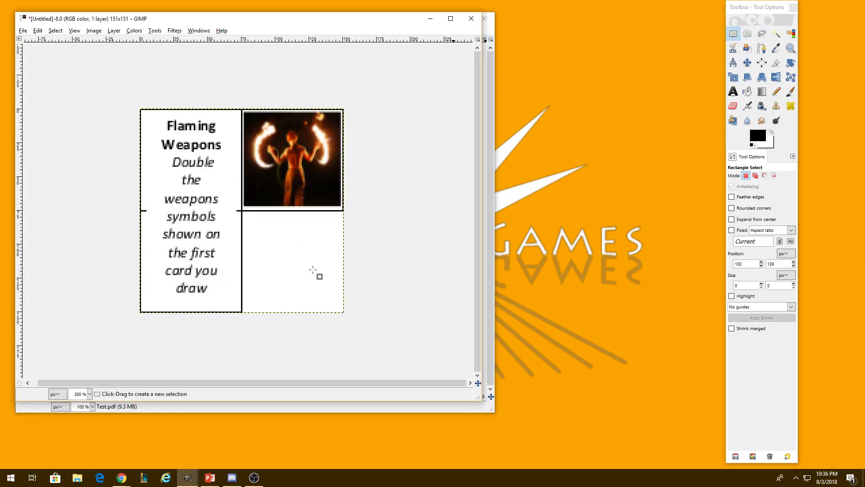
{"action": "left_click", "coordinate": [113, 30]}
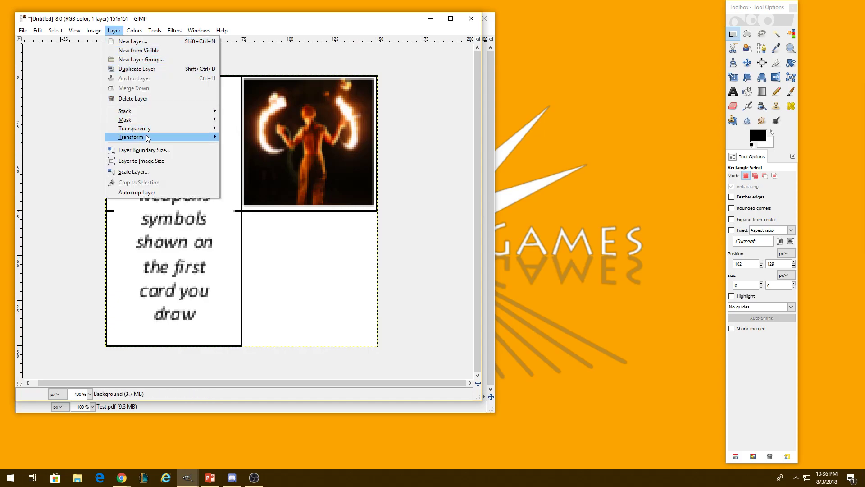
{"action": "mouse_move", "coordinate": [155, 129]}
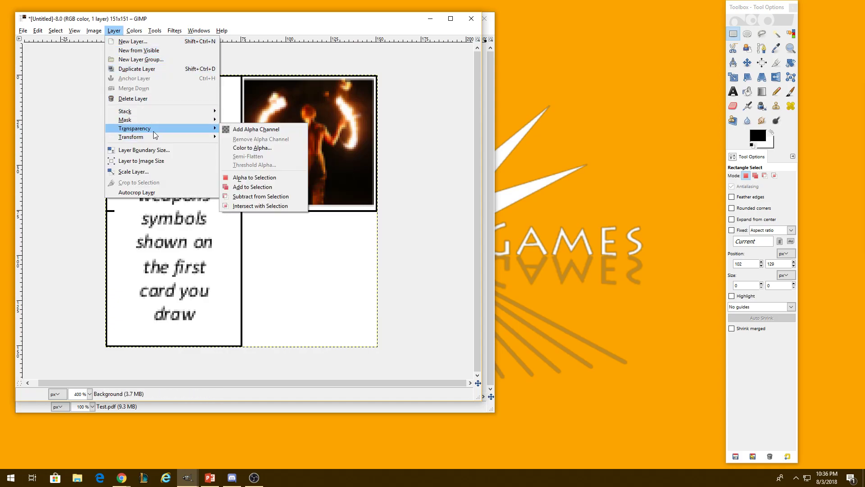
{"action": "left_click", "coordinate": [225, 129]}
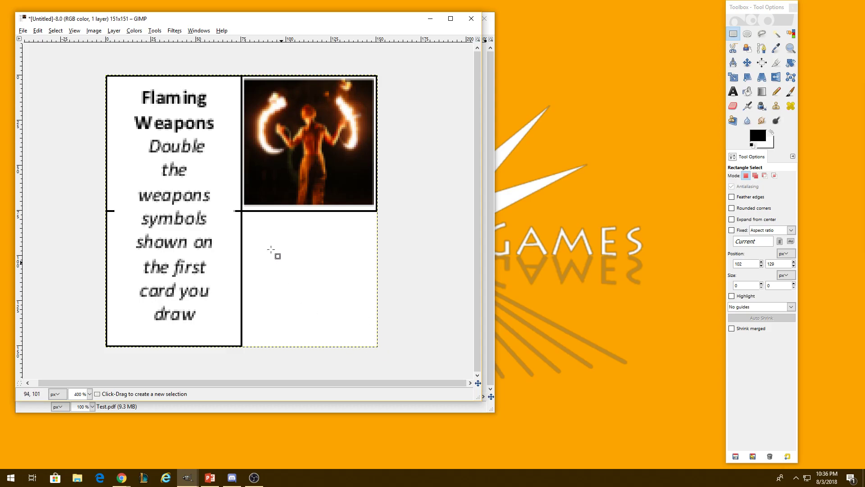
Cut the blank white quarter below the picture, about 86 by 85 px, to transparency and clear the selection
{"action": "left_click_drag", "start_coordinate": [399, 366], "coordinate": [244, 214]}
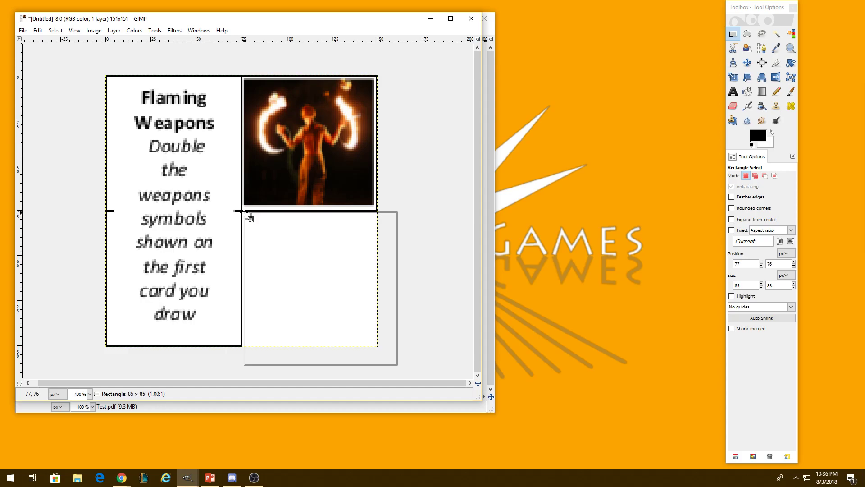
{"action": "left_click_drag", "start_coordinate": [244, 213], "coordinate": [242, 212]}
{"action": "key", "text": "ctrl"}
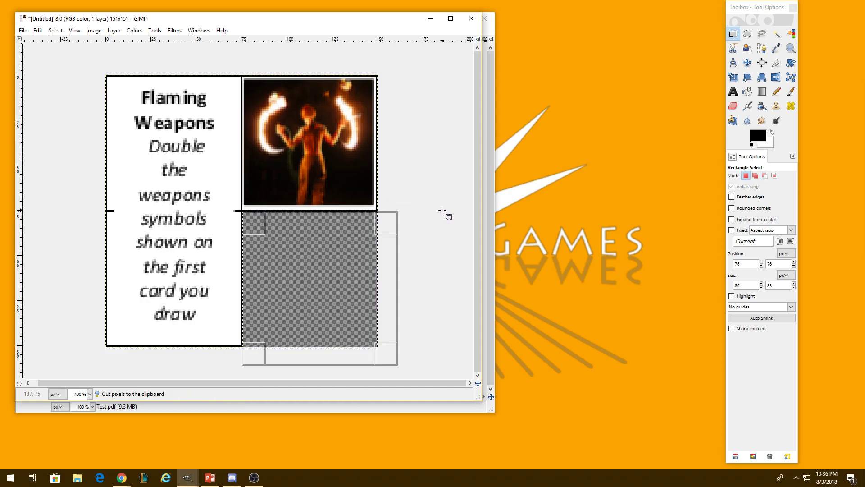
{"action": "left_click", "coordinate": [430, 199]}
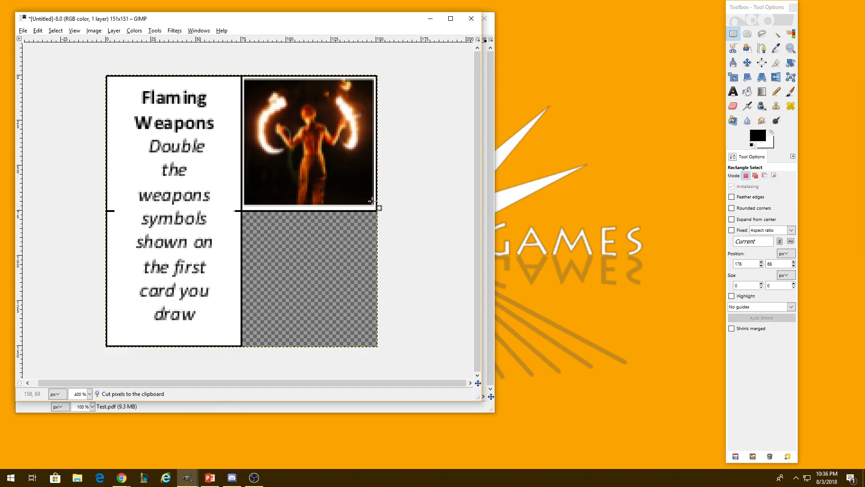
Export the Flaming Weapons tile to Documents as FlamingWeapons.png and close its image, discarding the changes
{"action": "key", "text": "ctrl"}
{"action": "key", "text": "ctrl+shift+e"}
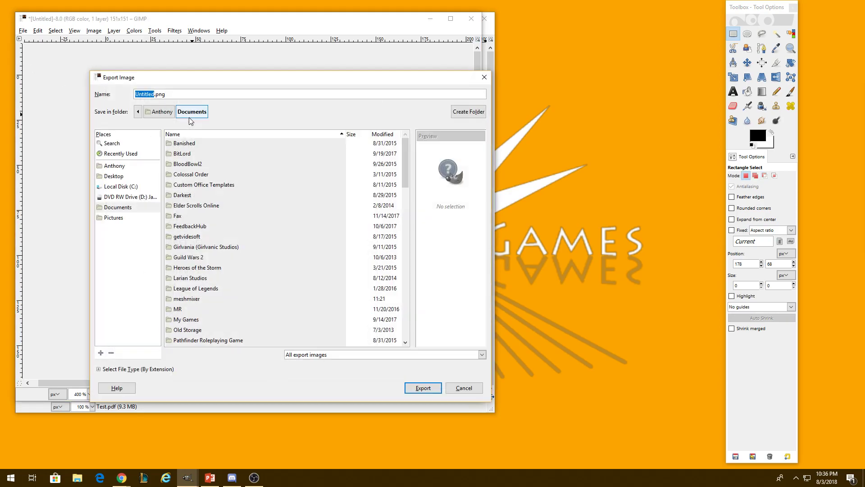
{"action": "type", "text": "FlamingWeapons"}
{"action": "left_click", "coordinate": [420, 388]}
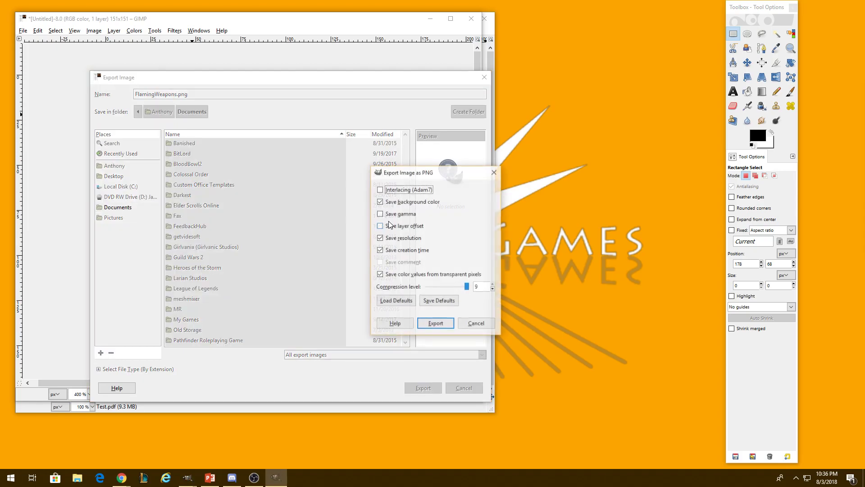
{"action": "left_click", "coordinate": [433, 324]}
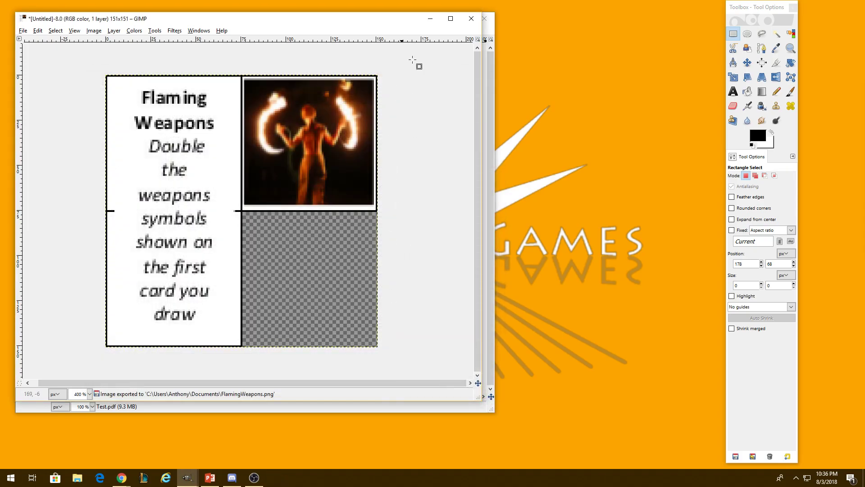
{"action": "left_click", "coordinate": [471, 18]}
{"action": "left_click", "coordinate": [282, 270]}
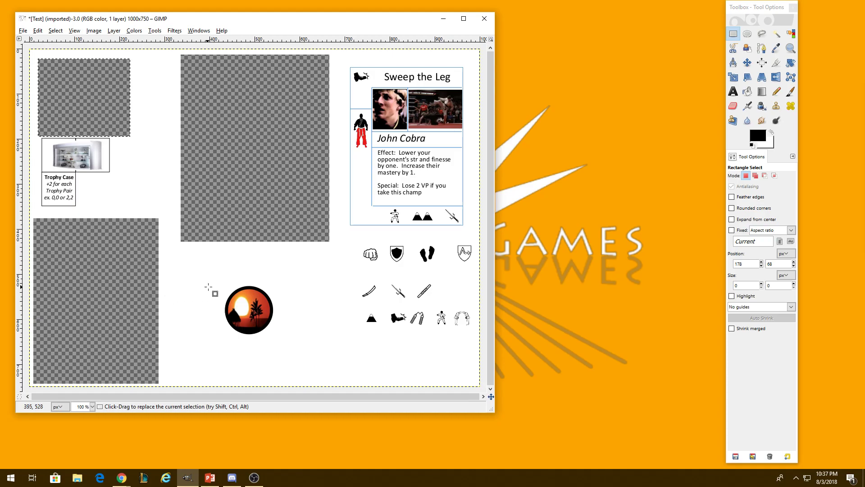
Cut an area of about 170 by 196 px around the round sunset token and paste it into a new 1000 x 750 px image
{"action": "left_click_drag", "start_coordinate": [210, 264], "coordinate": [286, 353]}
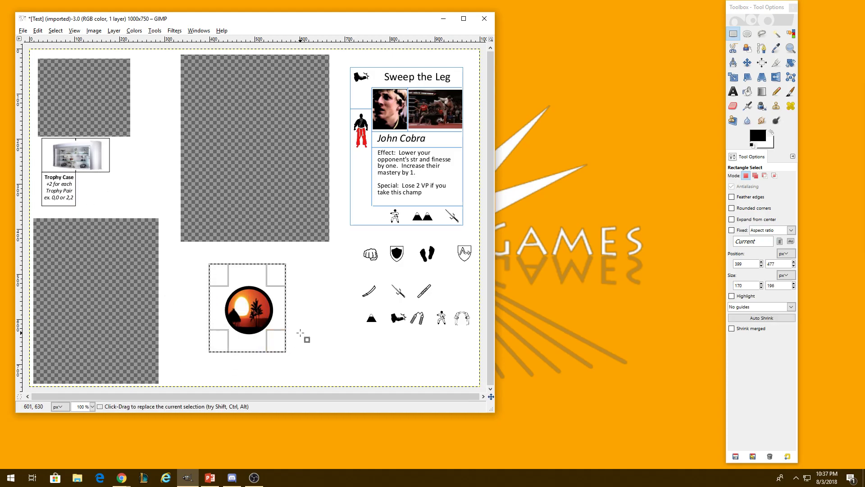
{"action": "key", "text": "ctrl"}
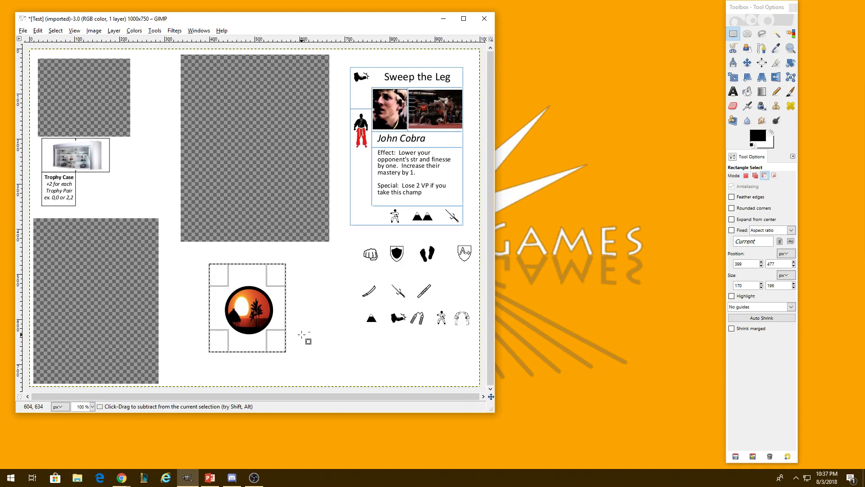
{"action": "key", "text": "ctrl+x"}
{"action": "key", "text": "ctrl+n"}
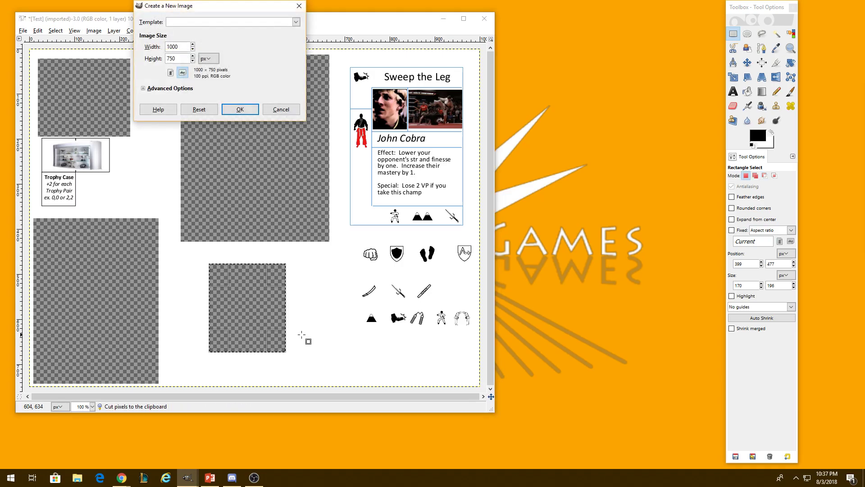
{"action": "key", "text": "Return"}
{"action": "key", "text": "ctrl+v"}
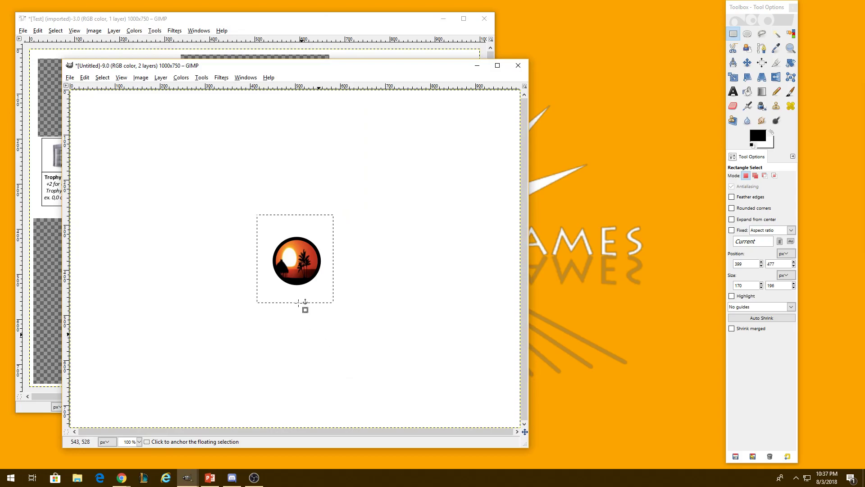
Autocrop the new image to the round sunset token and anchor the floating selection
{"action": "left_click", "coordinate": [141, 78]}
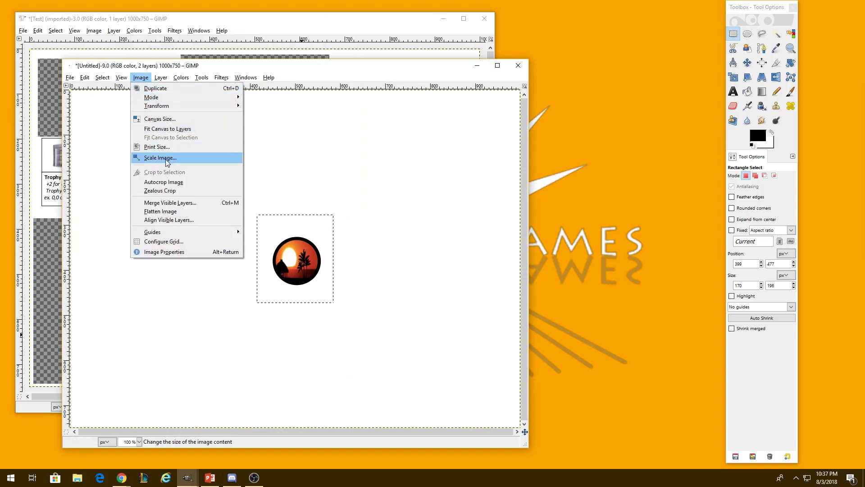
{"action": "left_click", "coordinate": [167, 182]}
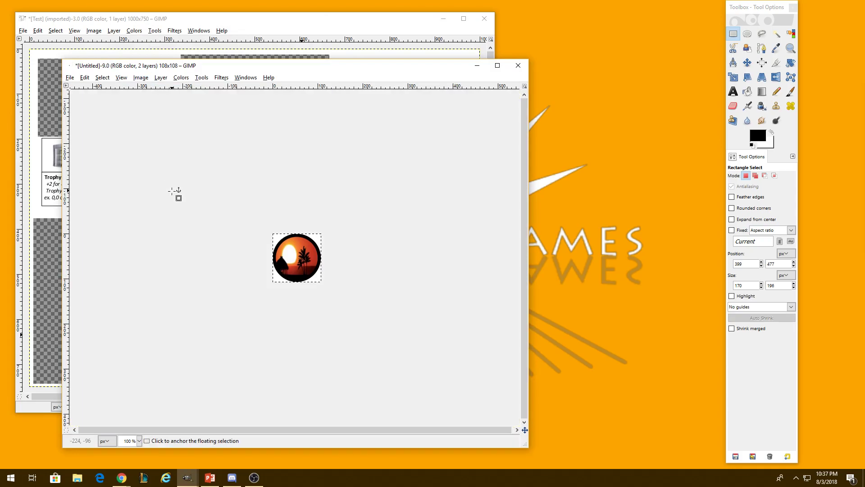
{"action": "scroll", "coordinate": [177, 193], "scroll_direction": "up", "scroll_amount": 4}
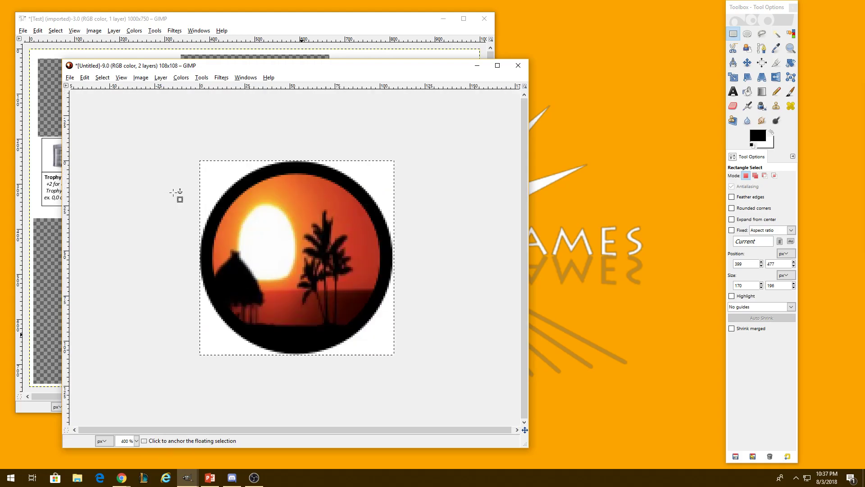
{"action": "left_click", "coordinate": [167, 79]}
{"action": "mouse_move", "coordinate": [199, 176]}
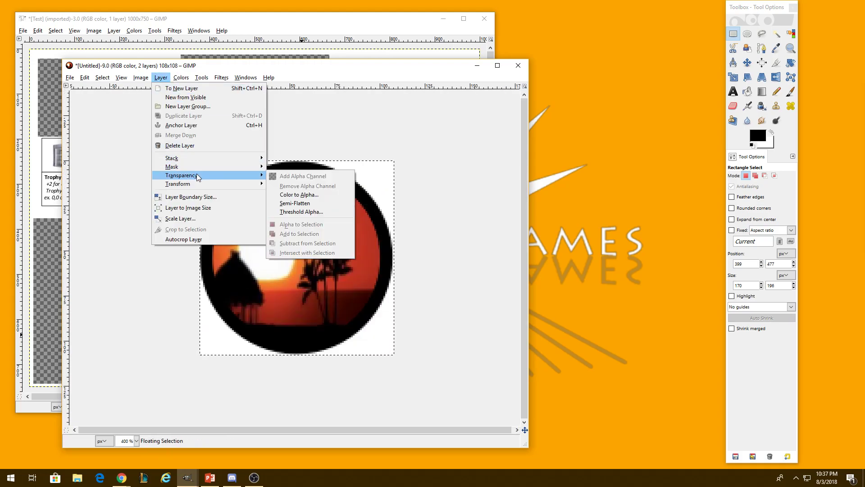
{"action": "left_click", "coordinate": [392, 148]}
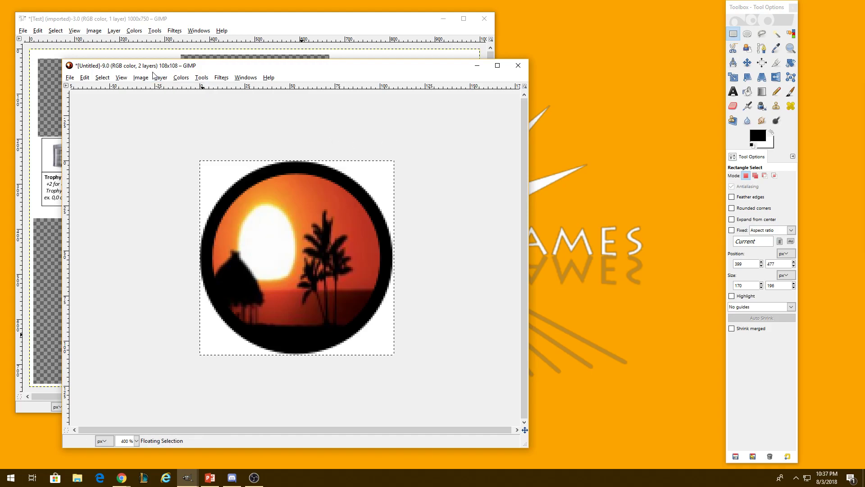
{"action": "left_click", "coordinate": [160, 79]}
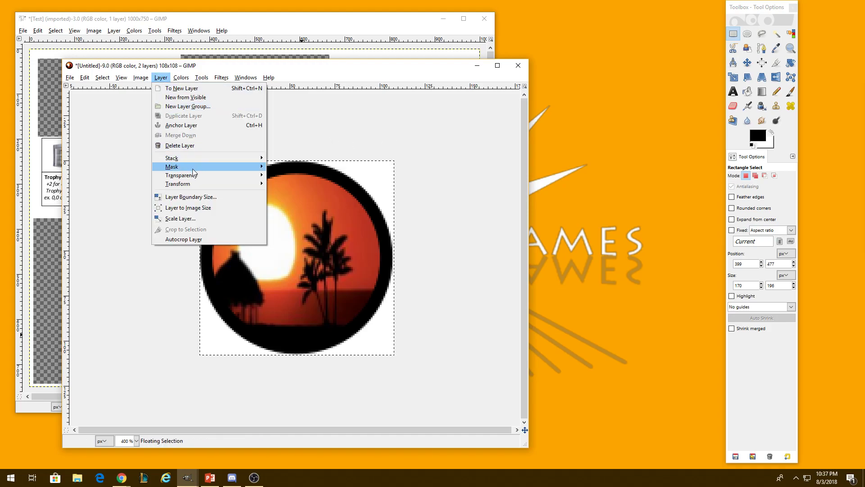
{"action": "mouse_move", "coordinate": [213, 175]}
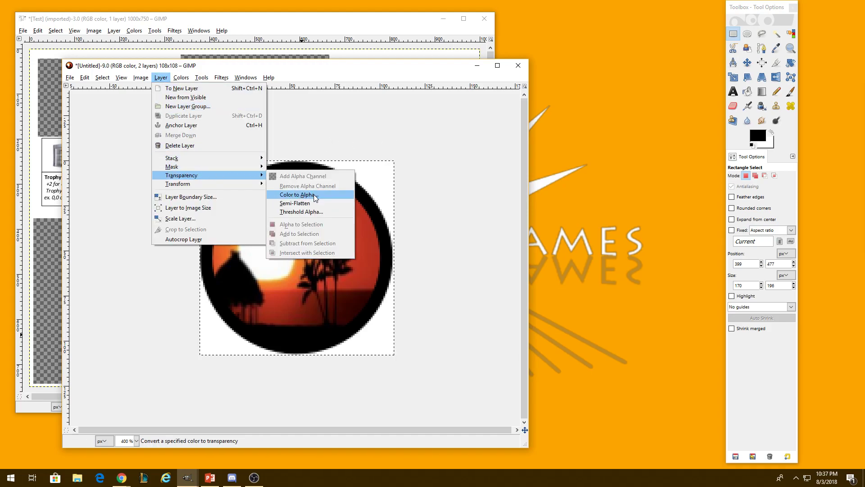
{"action": "left_click", "coordinate": [486, 197]}
{"action": "left_click", "coordinate": [456, 187]}
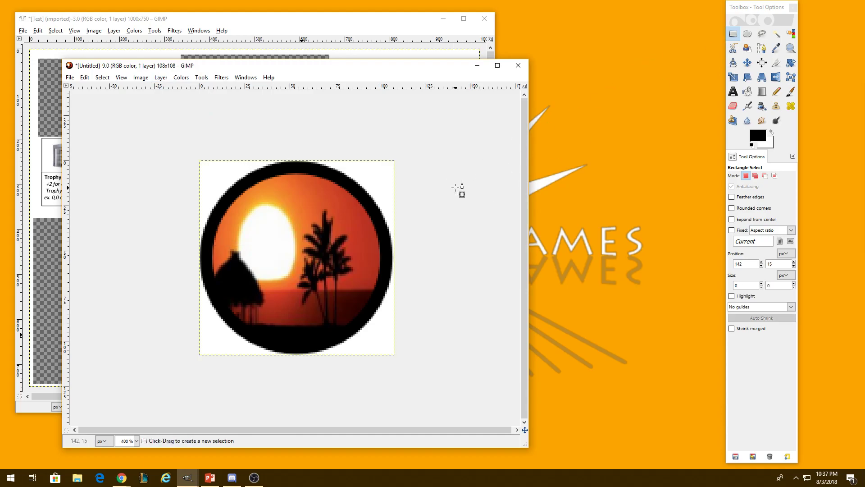
Add an alpha channel to the round token image's layer
{"action": "left_click", "coordinate": [139, 79]}
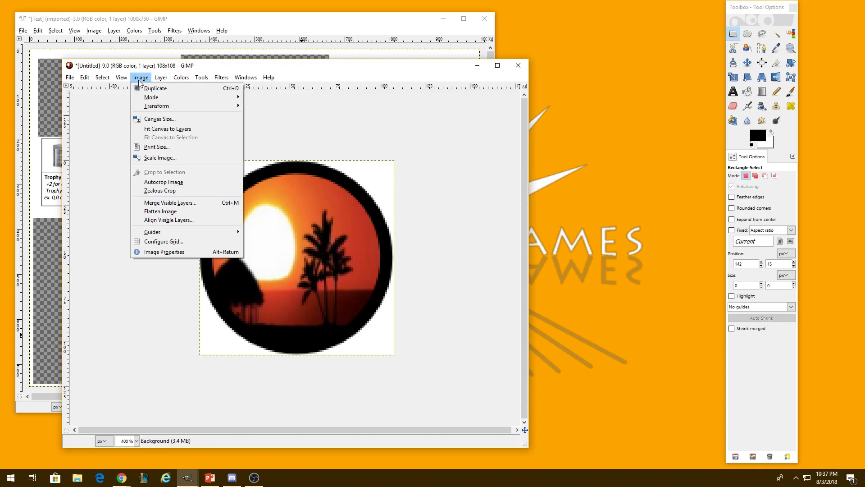
{"action": "mouse_move", "coordinate": [162, 78]}
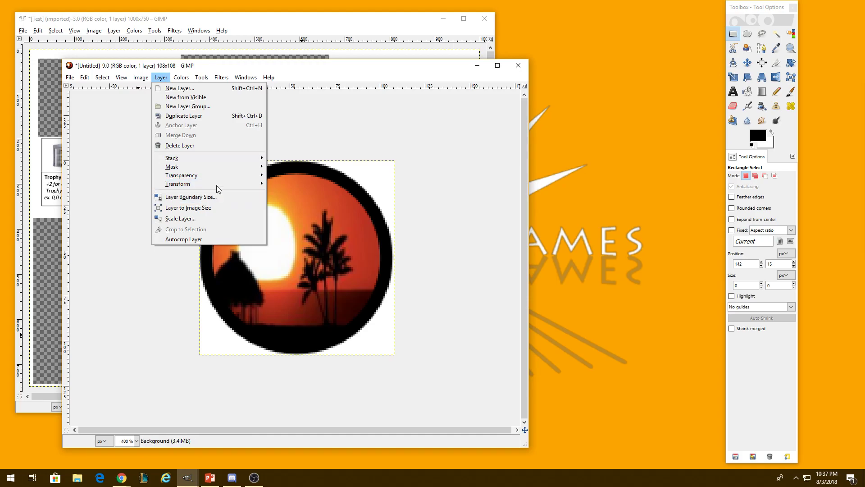
{"action": "mouse_move", "coordinate": [241, 175]}
{"action": "left_click", "coordinate": [272, 176]}
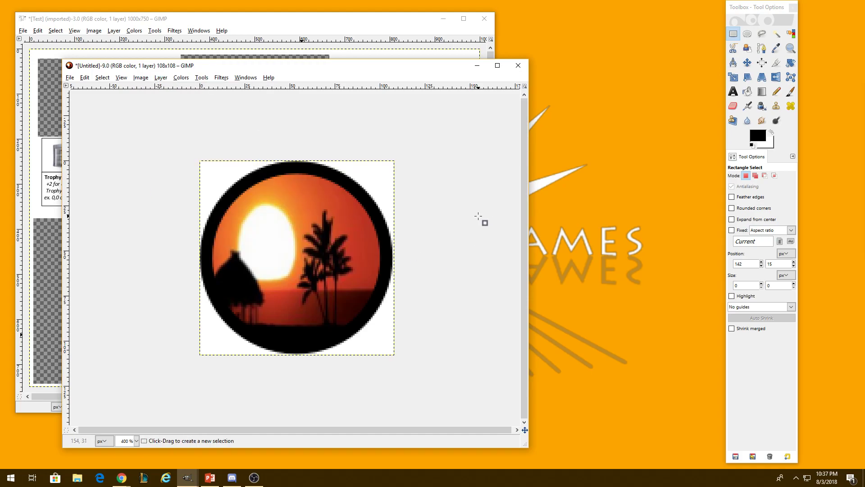
Select the round token with an ellipse selection fixed to a 1:1 aspect ratio, about 107 by 107 px
{"action": "left_click", "coordinate": [747, 34]}
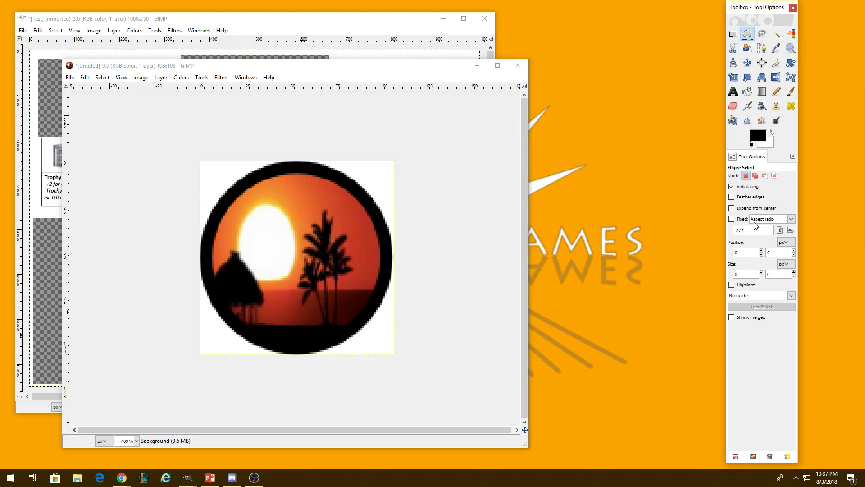
{"action": "left_click", "coordinate": [732, 221]}
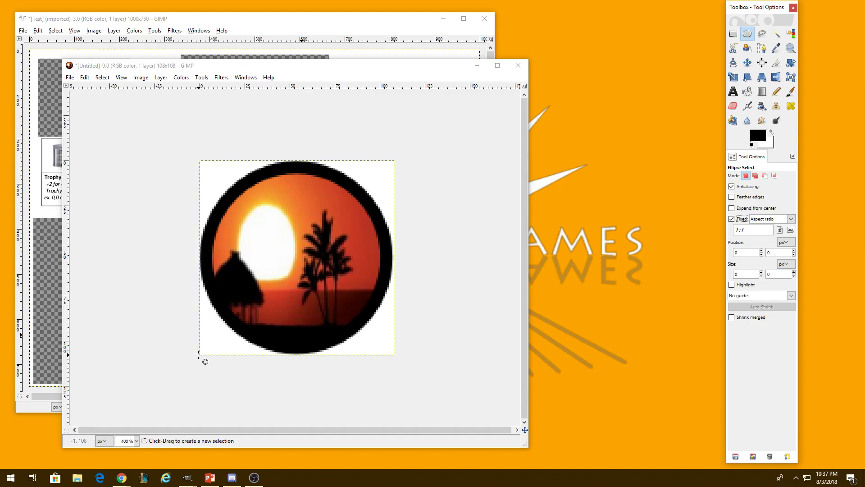
{"action": "left_click_drag", "start_coordinate": [201, 354], "coordinate": [392, 187]}
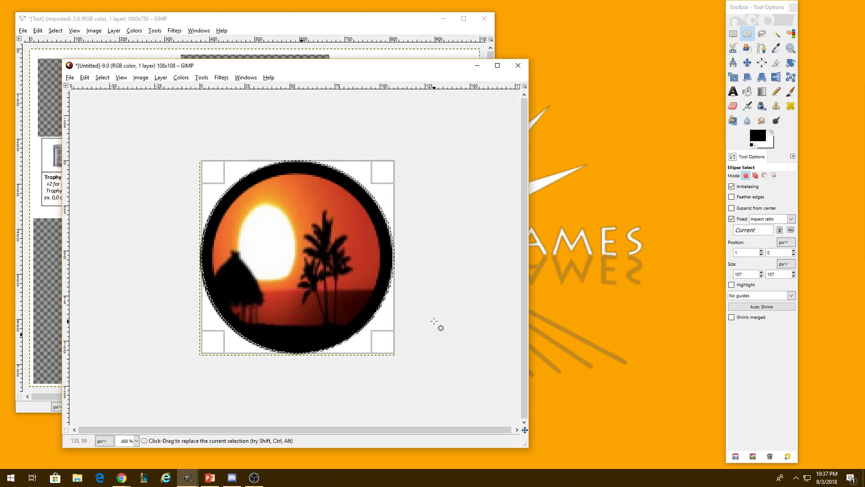
Try cutting the selected circle out of the token image, and undo the cut
{"action": "key", "text": "ctrl+x"}
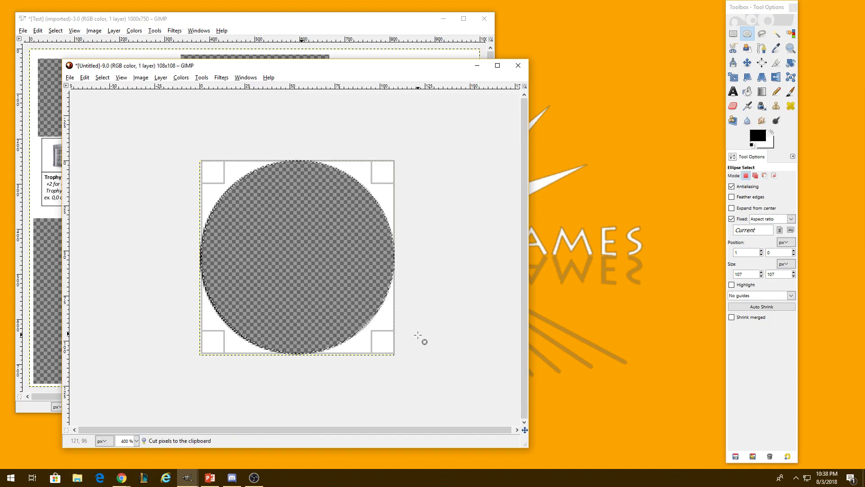
{"action": "key", "text": "ctrl"}
{"action": "key", "text": "ctrl+z"}
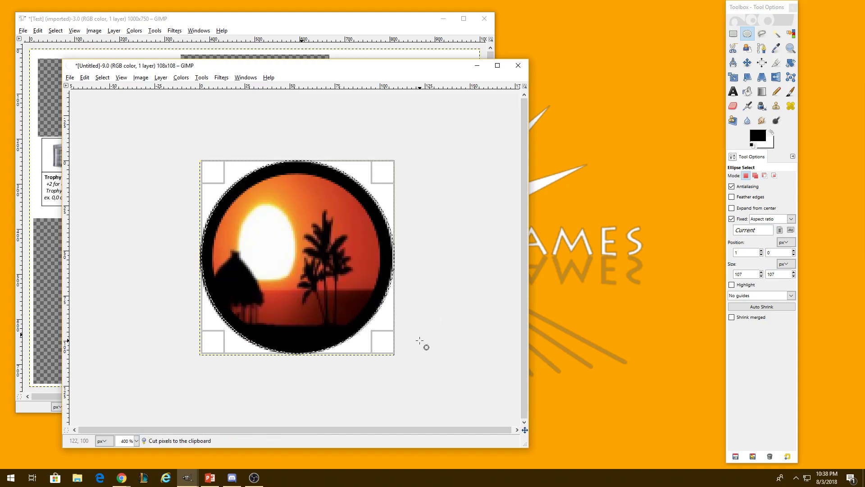
Invert the circular selection and cut the white corners around the token to transparency
{"action": "key", "text": "Return"}
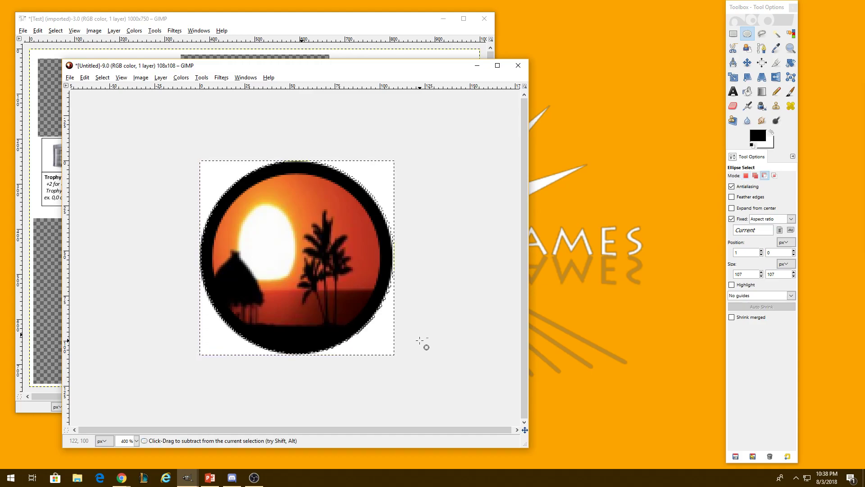
{"action": "key", "text": "ctrl+x"}
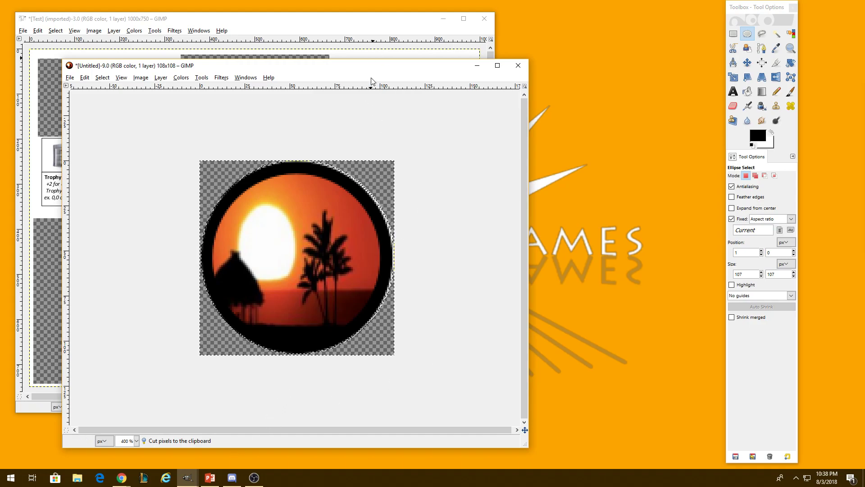
Export the round token to Documents as CircleToken.png with the default PNG options
{"action": "key", "text": "ctrl+shift+e"}
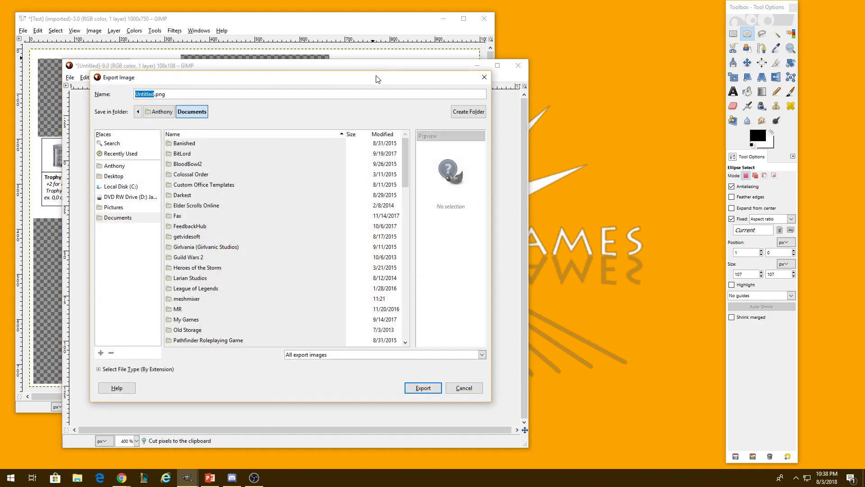
{"action": "type", "text": "CircleToken"}
{"action": "key", "text": "Return"}
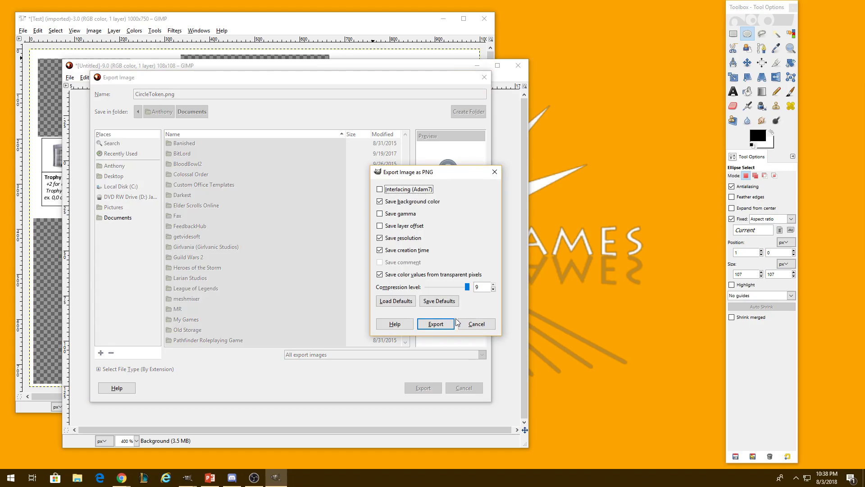
{"action": "left_click", "coordinate": [439, 323]}
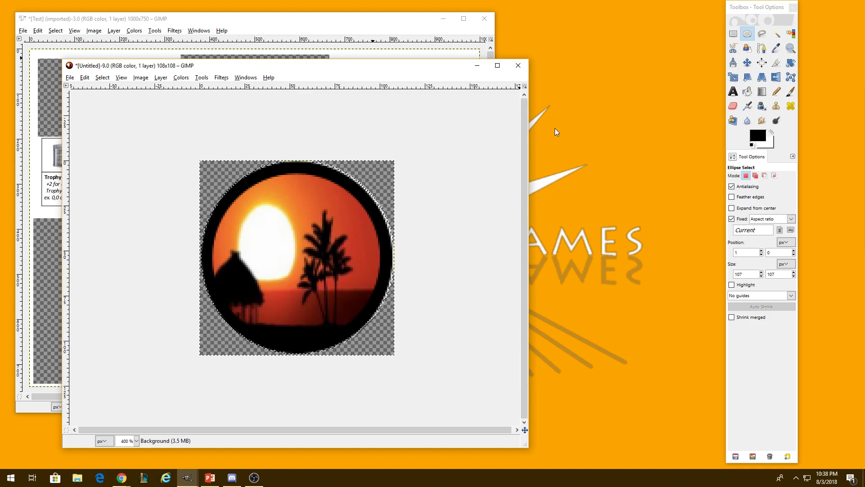
Minimize the round token image and the source page image
{"action": "left_click", "coordinate": [476, 66]}
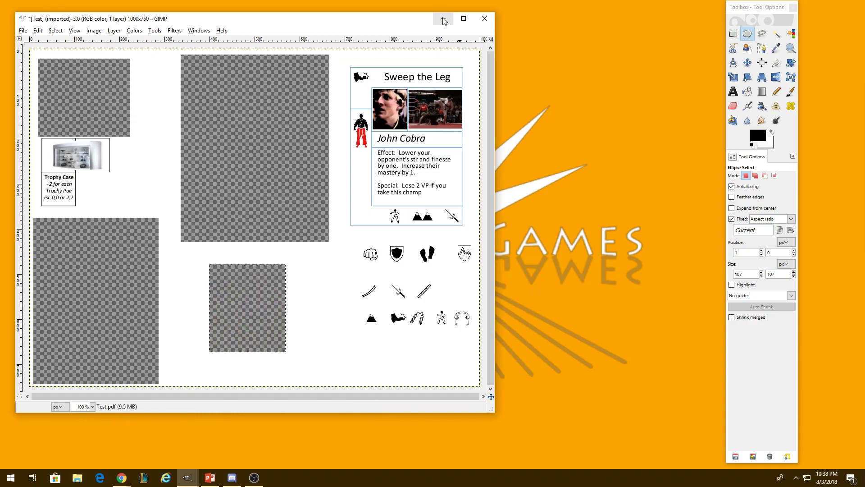
{"action": "left_click", "coordinate": [444, 18]}
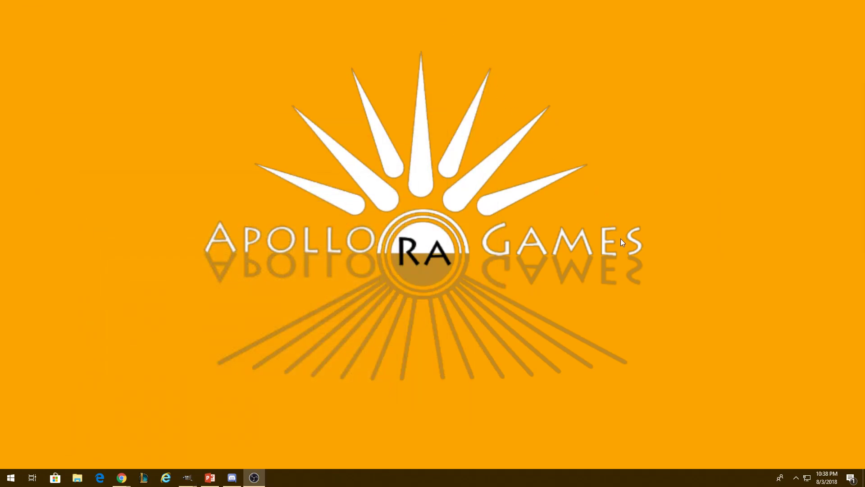